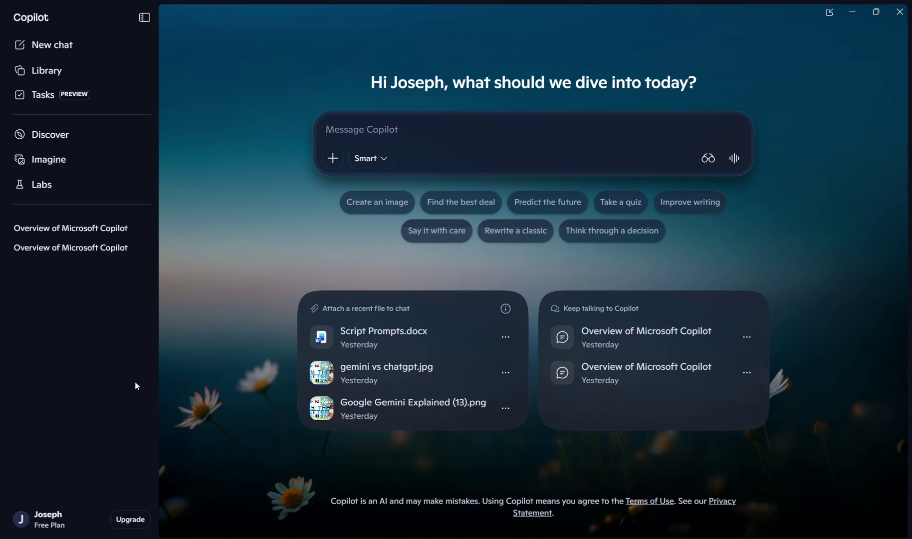
Ask Copilot "what is automation?", skipping the feedback request, and read through the answer
text(w)
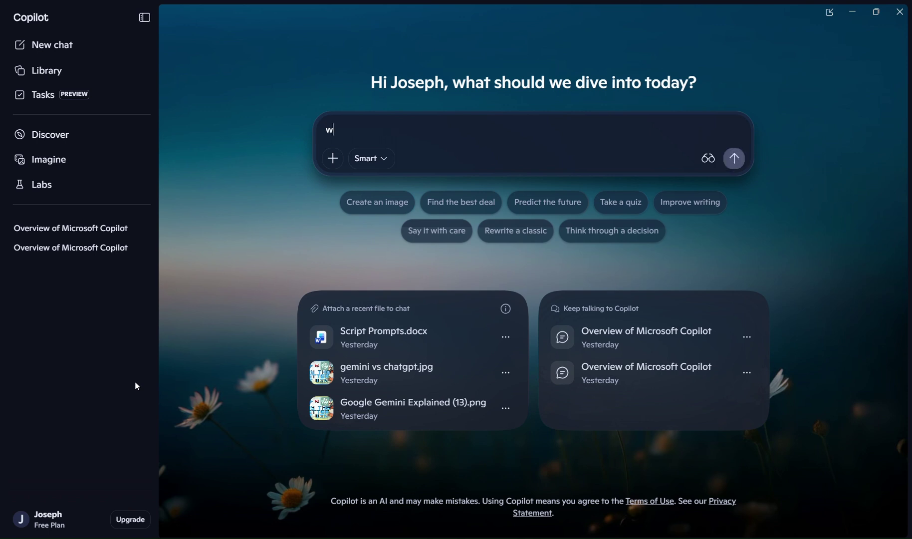
text(hat is automation?)
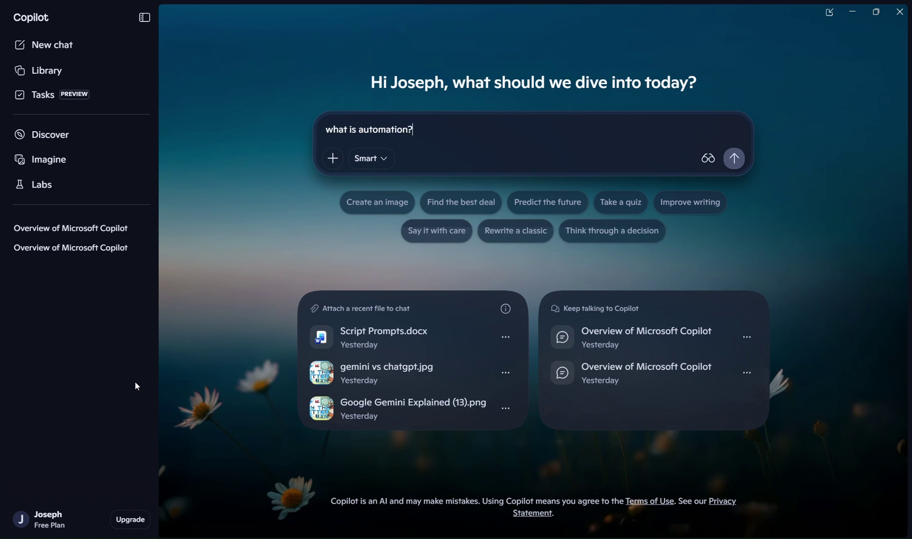
key(Return)
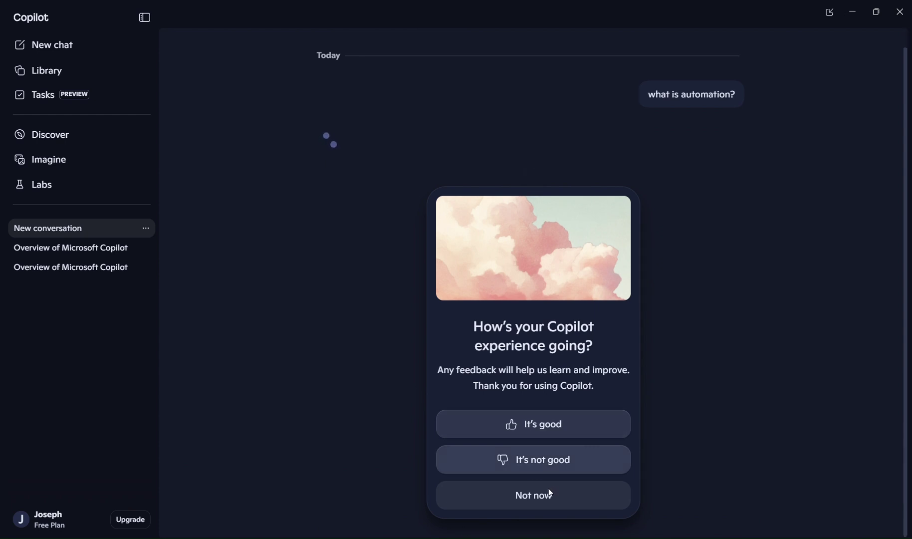
click(537, 499)
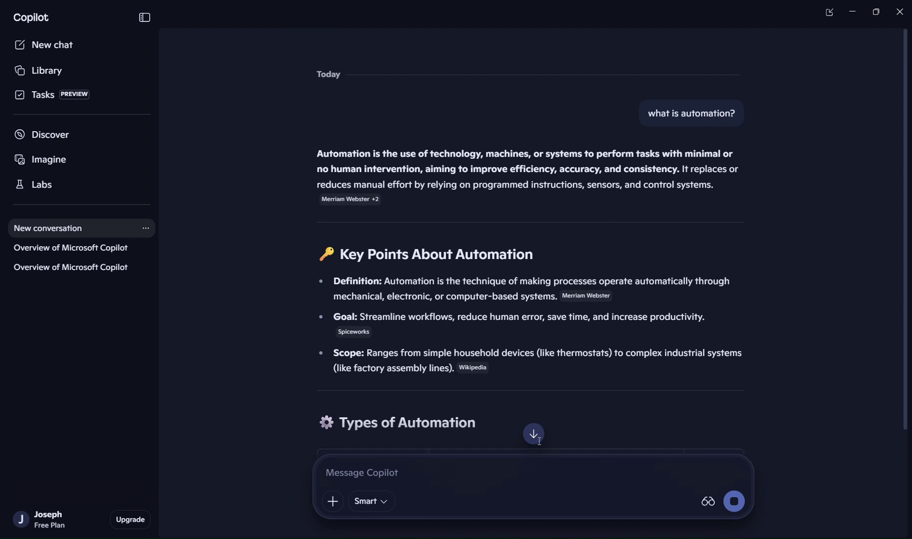
scroll(854, 403, down, 2)
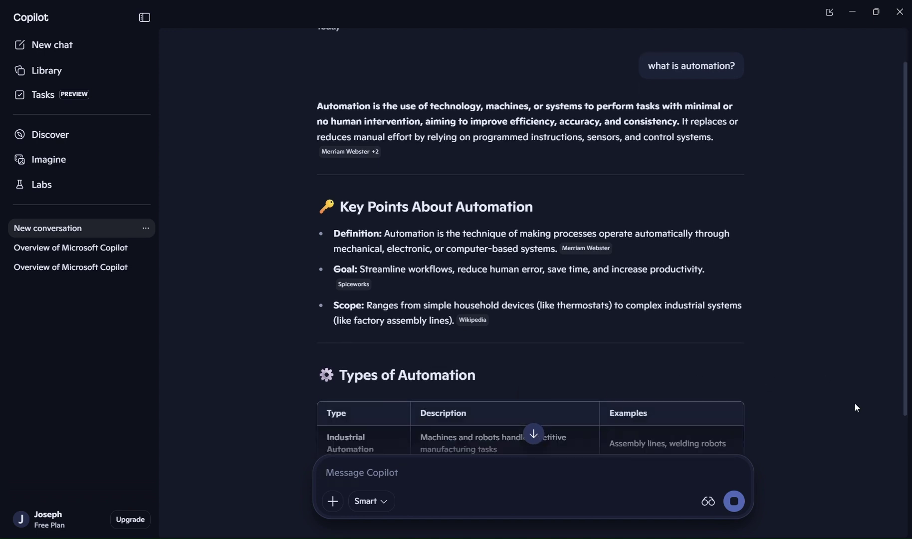
scroll(854, 403, down, 4)
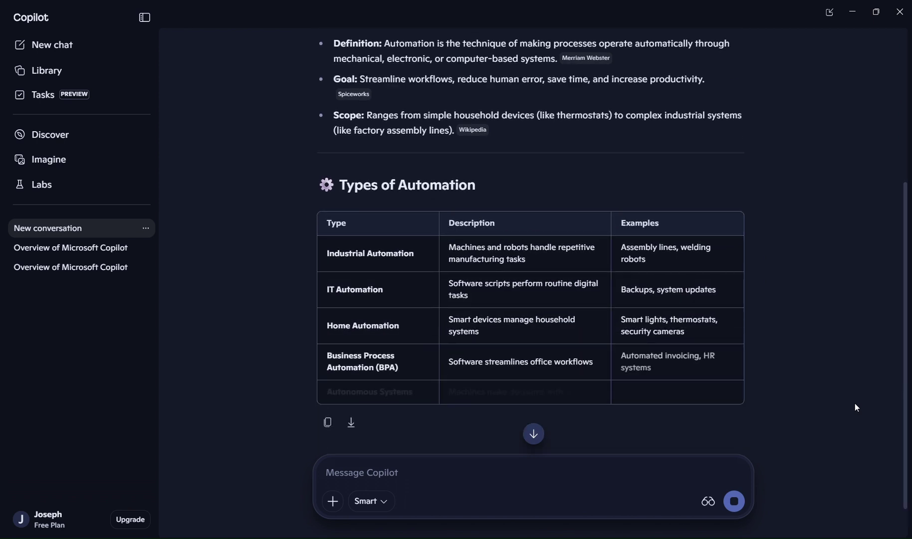
scroll(854, 403, down, 4)
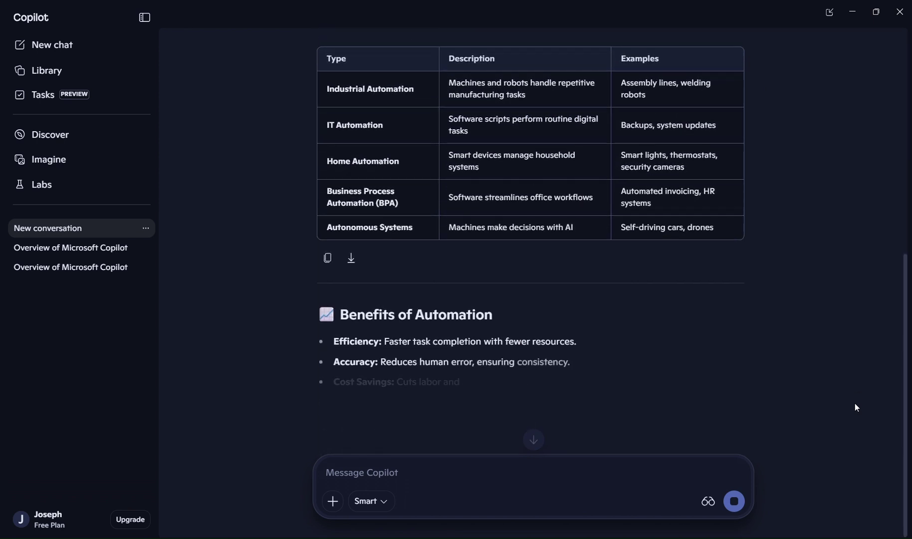
scroll(854, 407, down, 2)
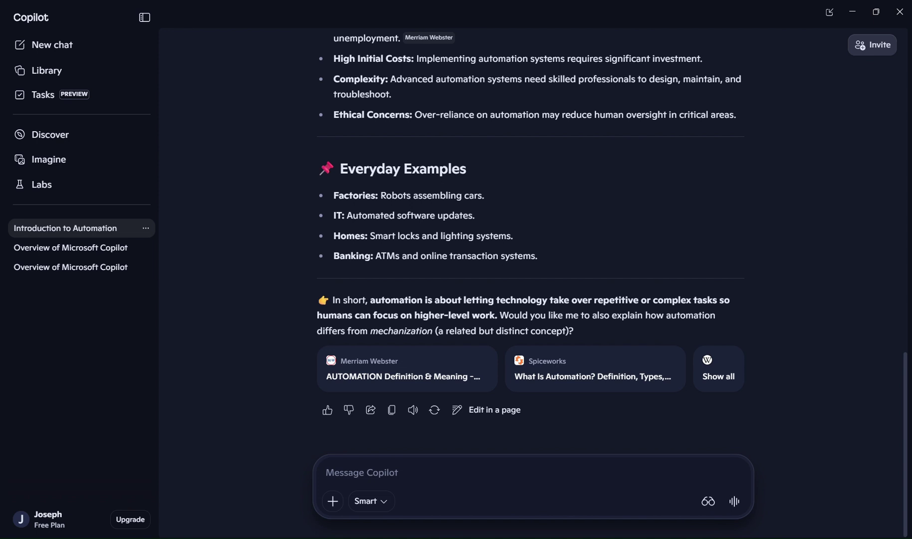
Switch to Excel with a new blank workbook in a maximized window, dismissing the subscription sign-in request
key(super+s)
text(exce)
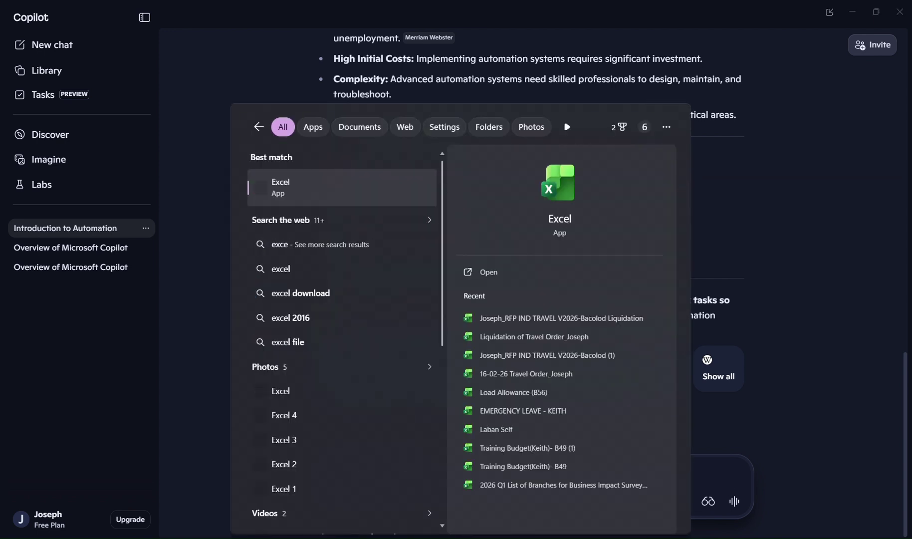
key(Return)
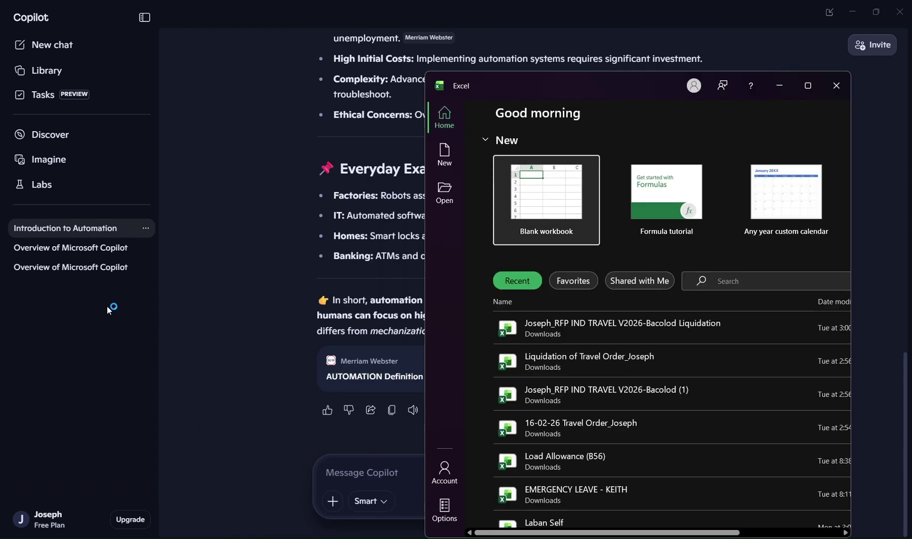
click(561, 189)
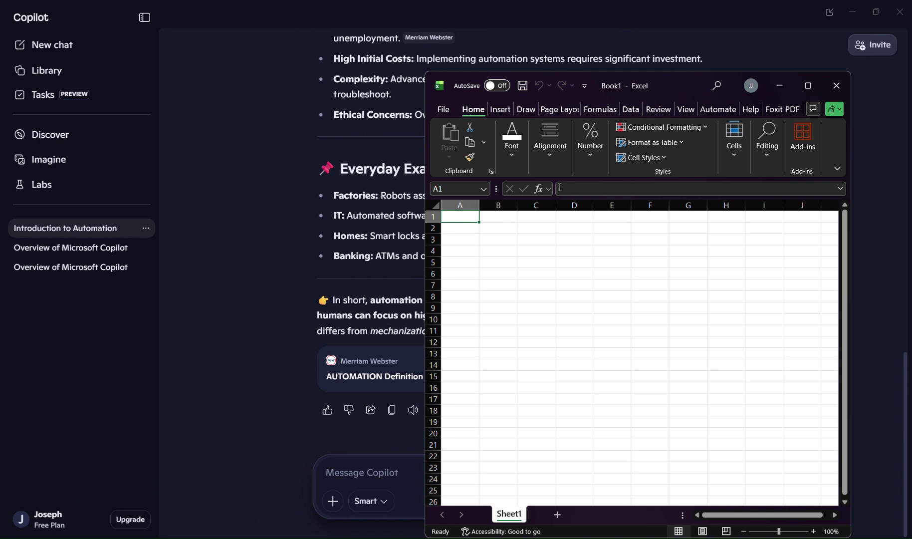
click(808, 86)
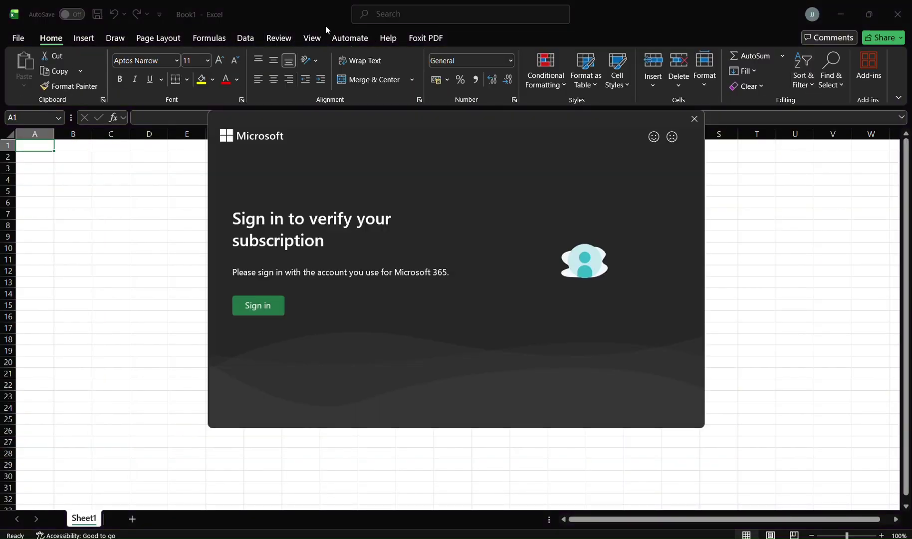
click(693, 118)
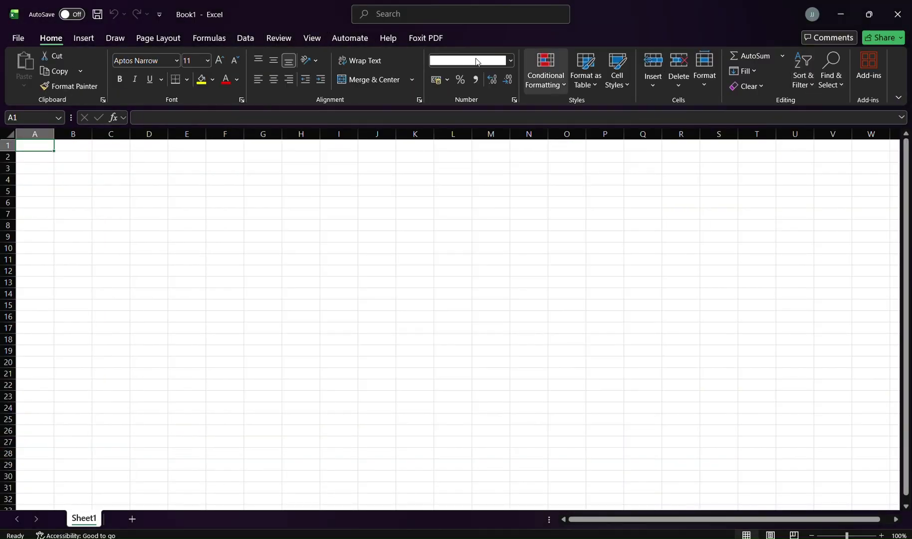
Review the Office Scripts and formula commands, plus the available conditional formatting rule types
click(349, 38)
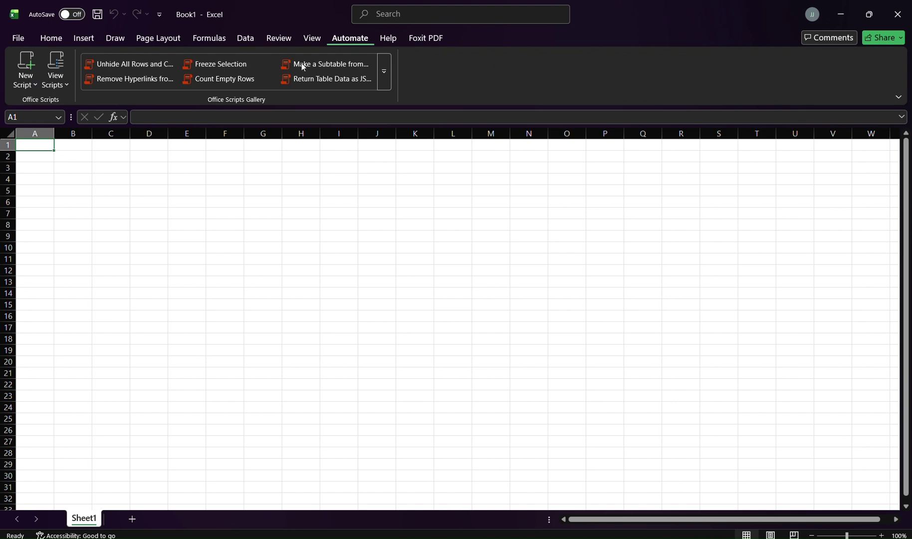
click(199, 40)
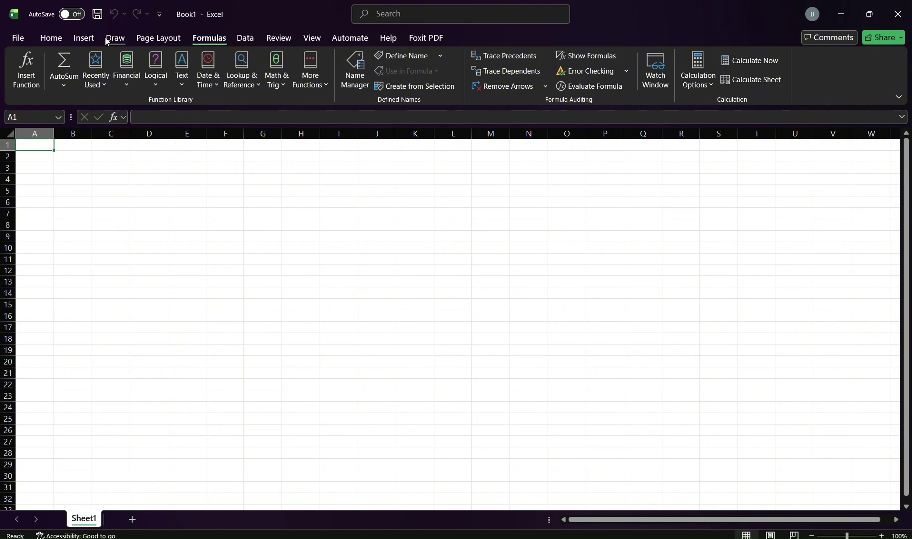
click(57, 38)
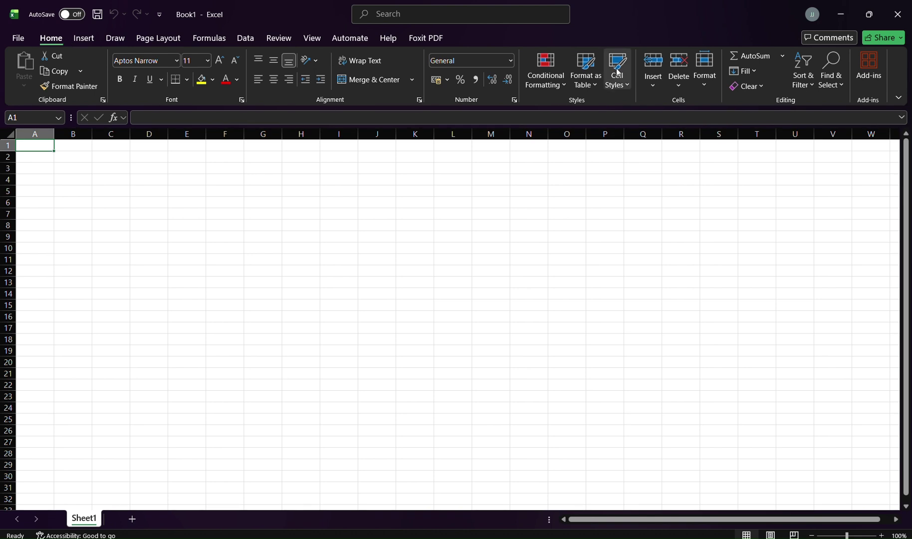
click(549, 85)
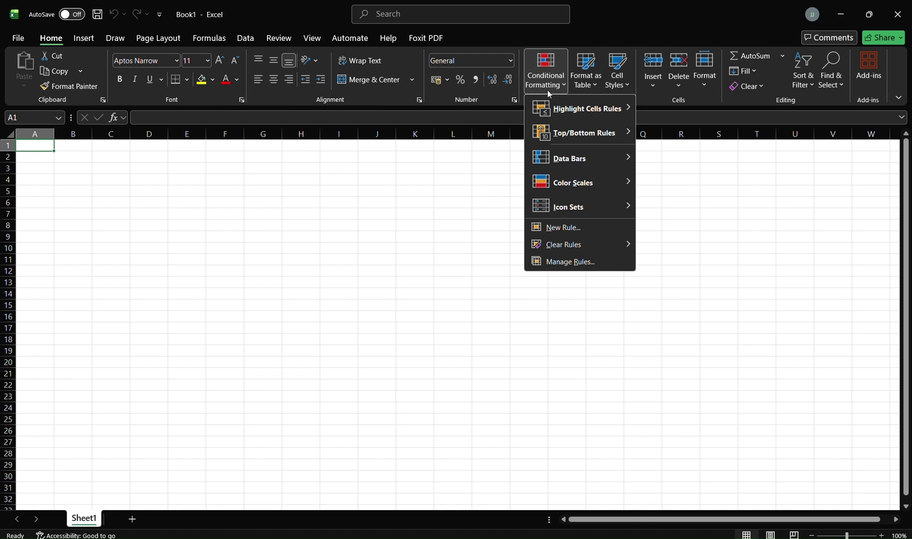
click(409, 247)
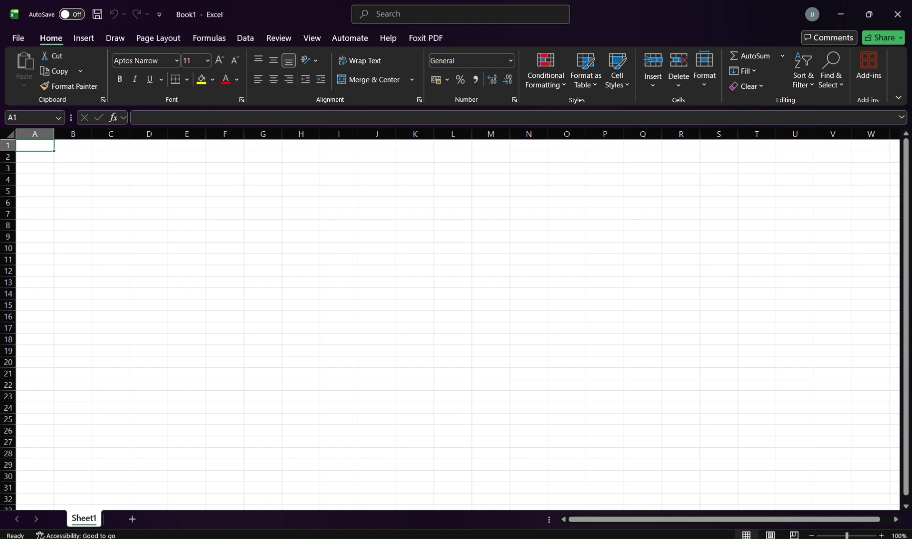
Find Outlook (new) on the computer and switch to it
key(super+s)
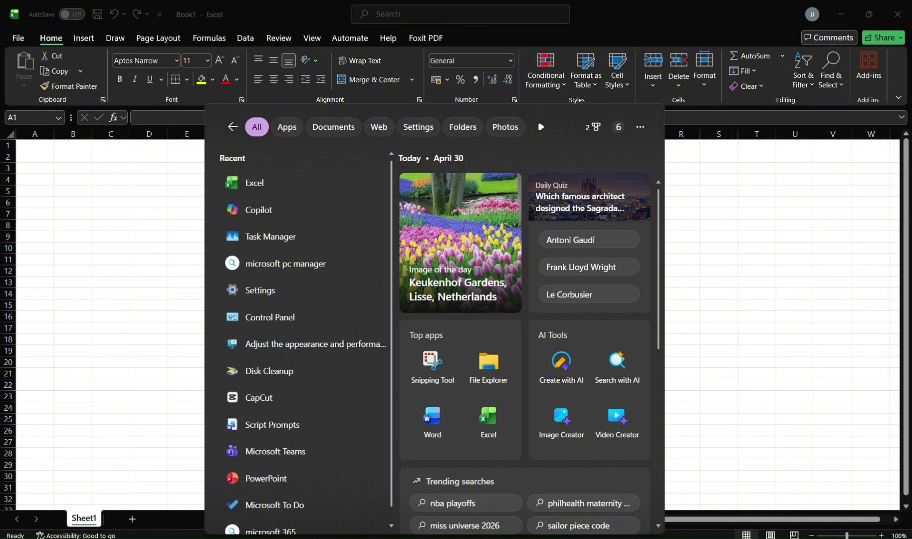
text(outlook)
key(Down)
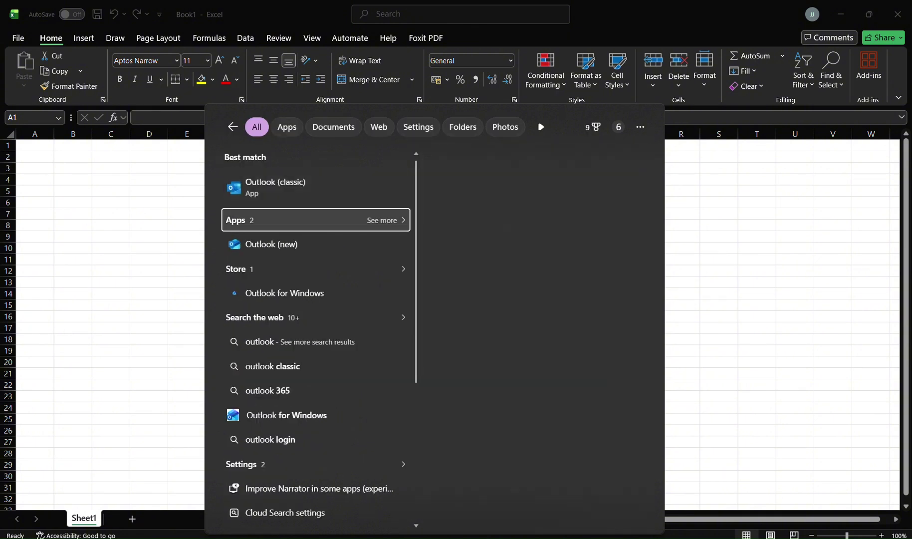
key(Down)
key(Return)
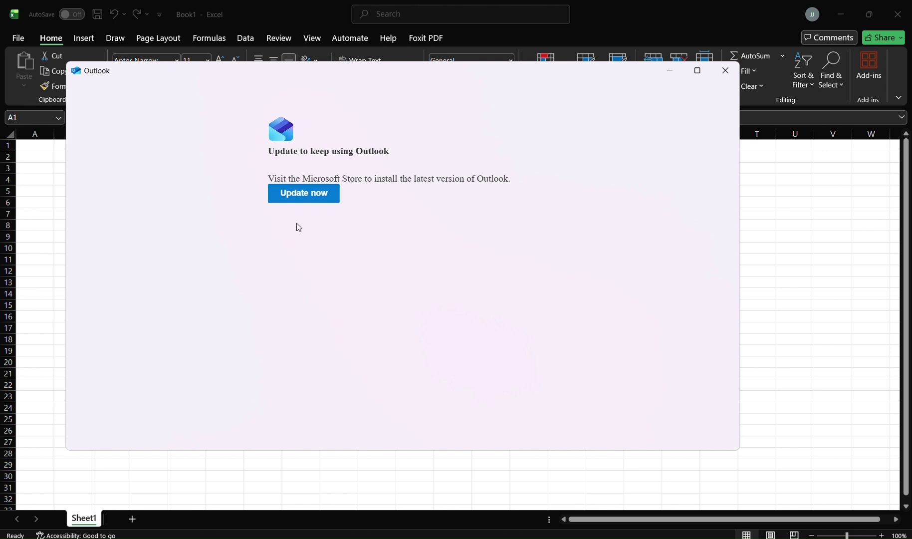
Update Outlook for Windows from its Microsoft Store page, retrying the installation if needed
click(306, 197)
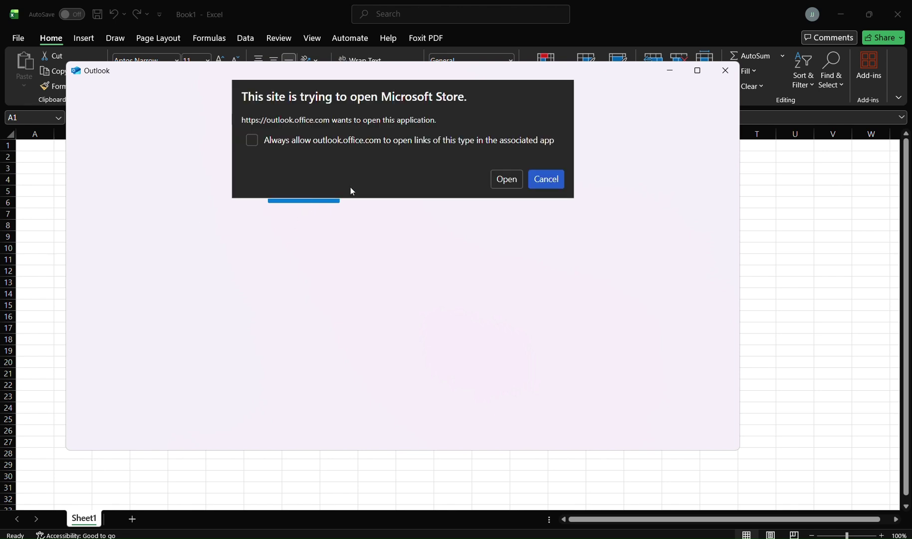
click(508, 185)
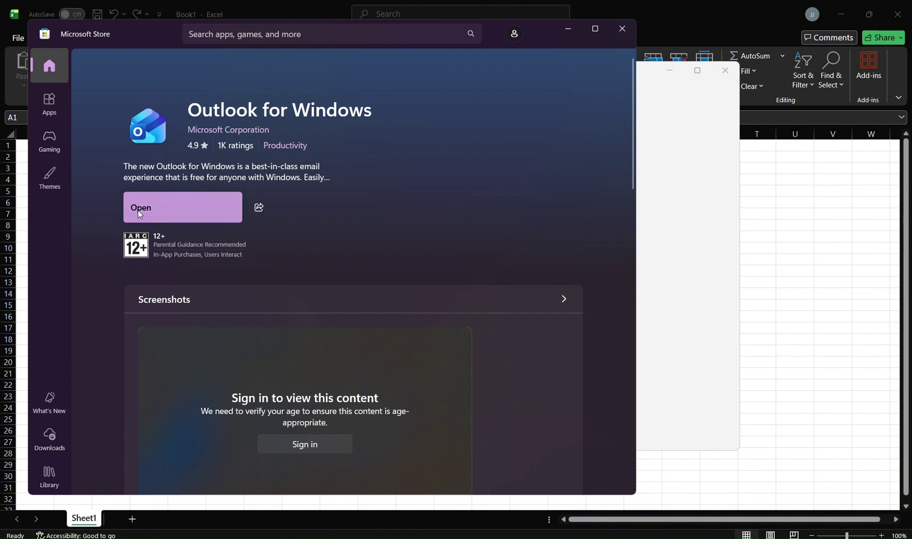
click(152, 209)
click(164, 200)
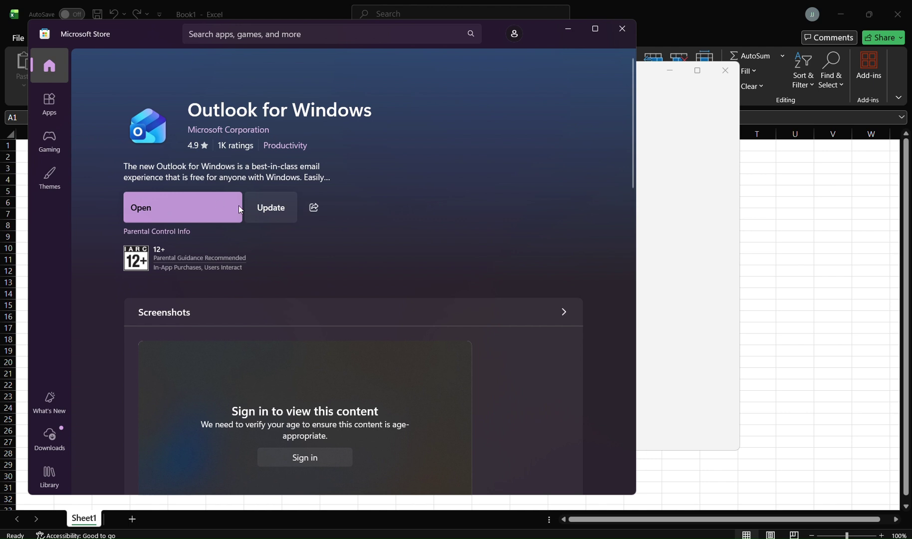
click(261, 209)
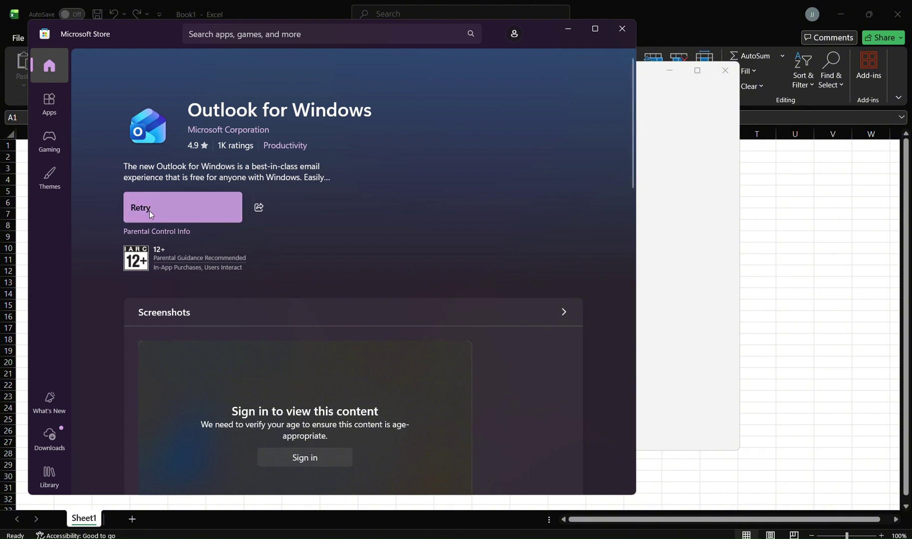
click(148, 210)
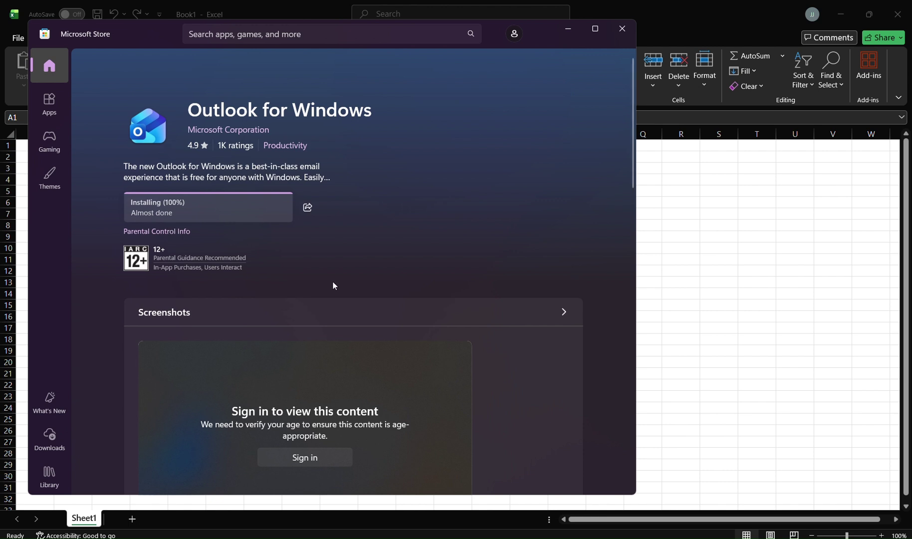
Launch the updated Outlook with essentials only and continue with syncing the Gmail account
click(176, 206)
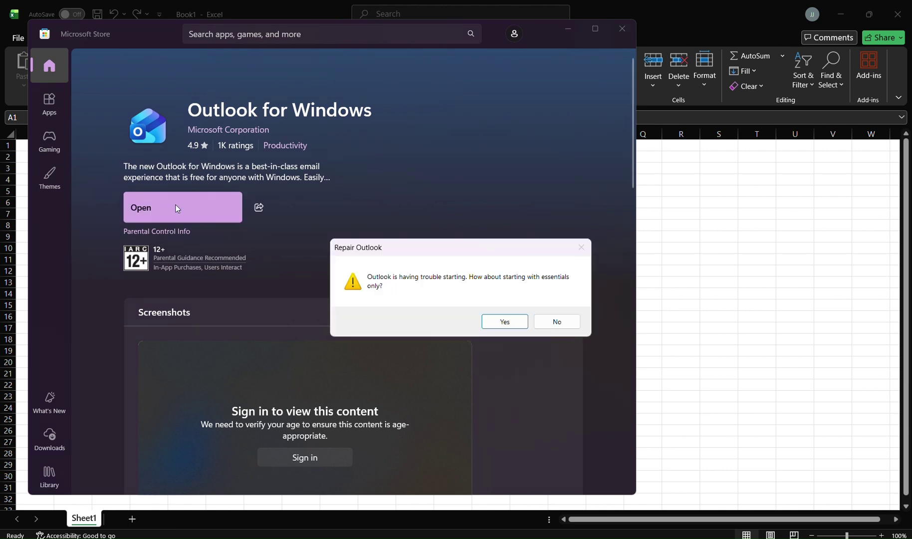
click(505, 322)
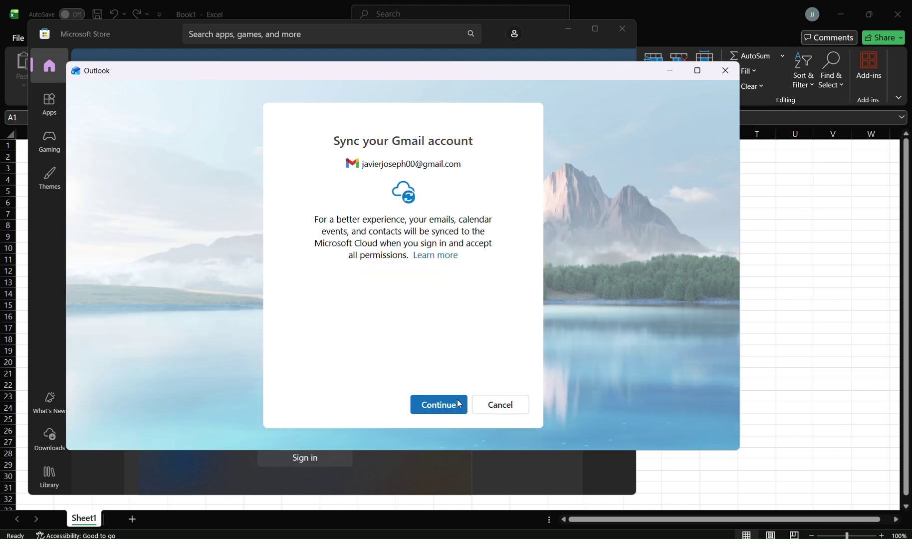
click(444, 410)
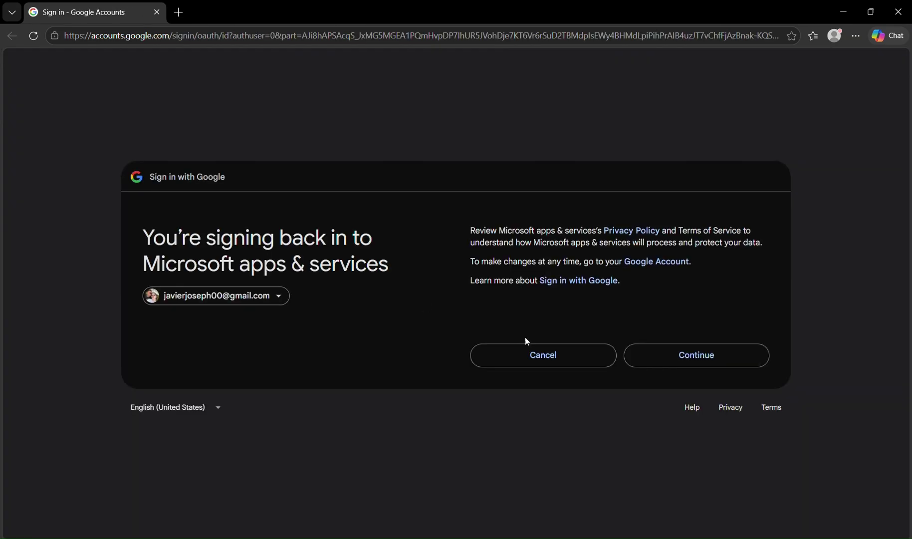
Sign in with Google, grant Microsoft apps & services all requested access, and always allow outlook.office.com links to open Outlook
click(654, 356)
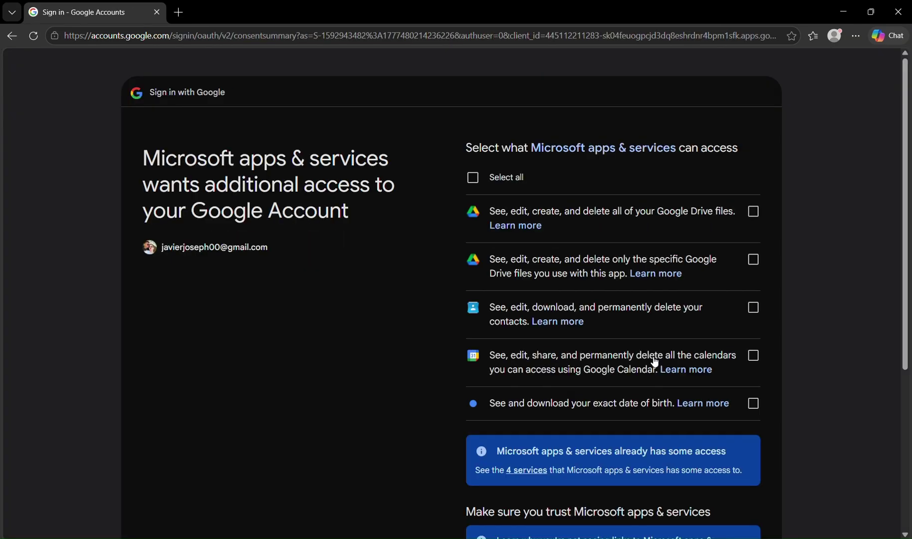
click(472, 178)
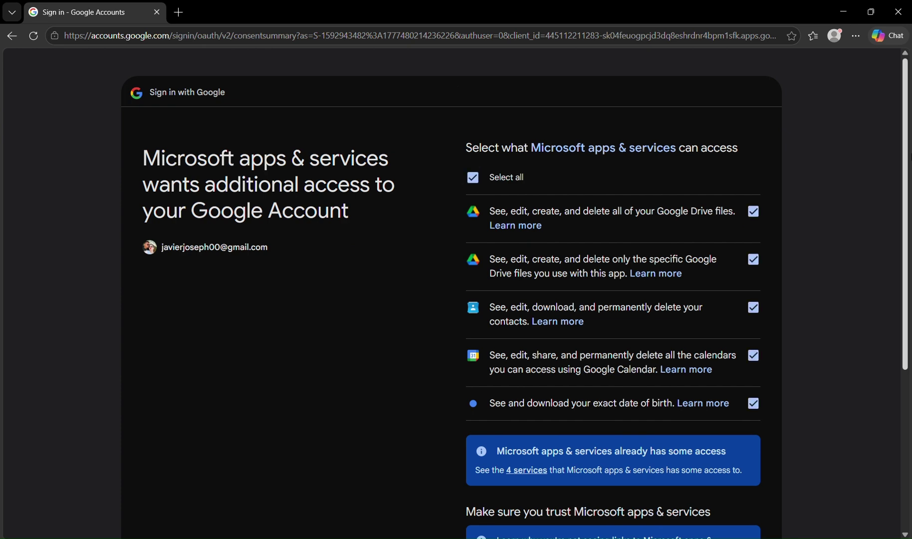
scroll(909, 154, down, 5)
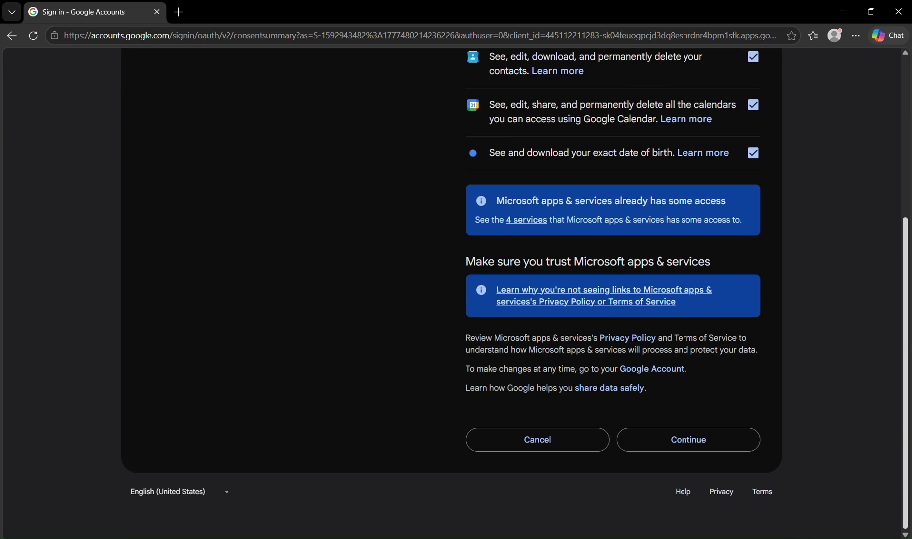
click(673, 451)
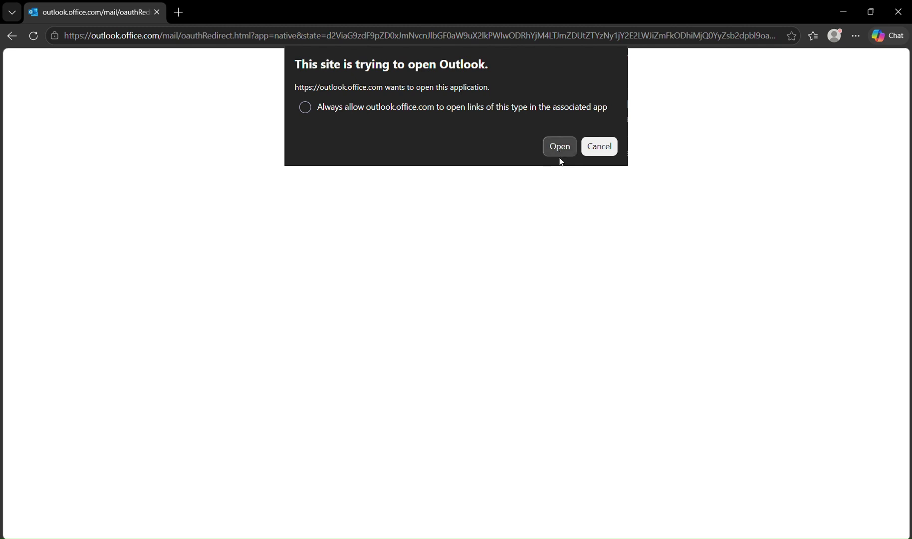
click(465, 107)
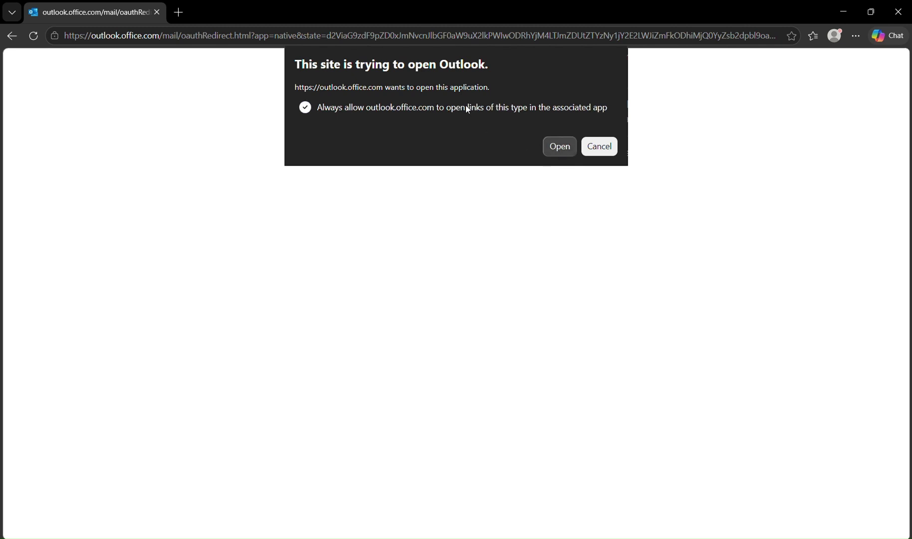
click(559, 146)
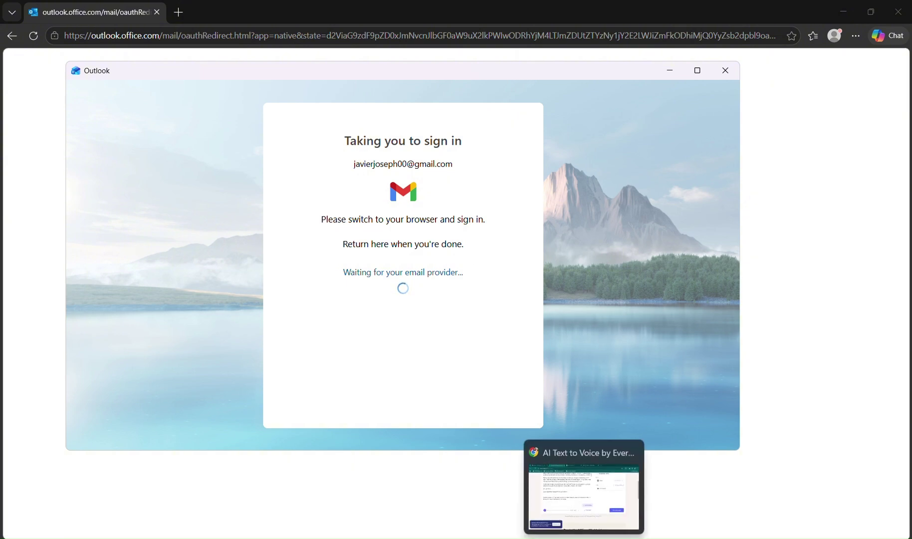
Switch to Chrome, open Gmail in a new tab, and open the Google security alert email in the inbox
click(584, 494)
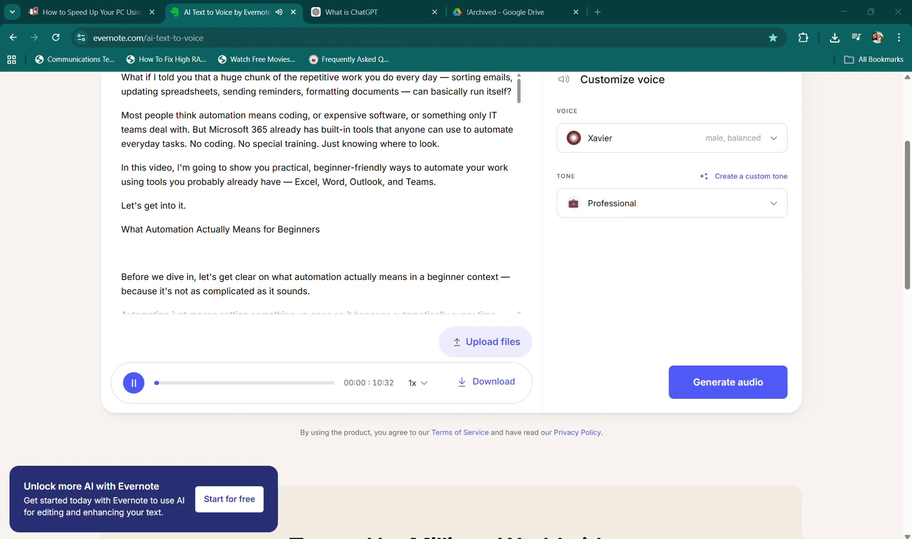
click(598, 11)
text(gm)
key(Return)
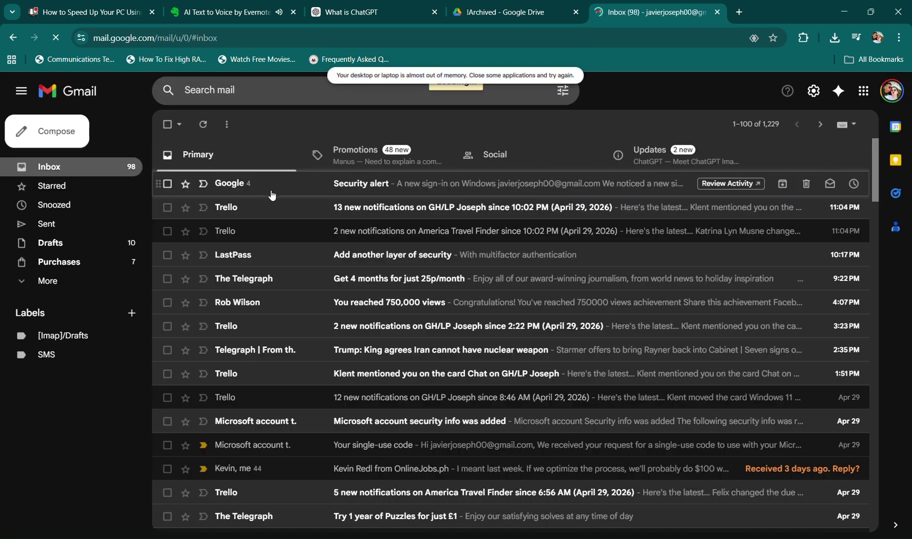
click(271, 192)
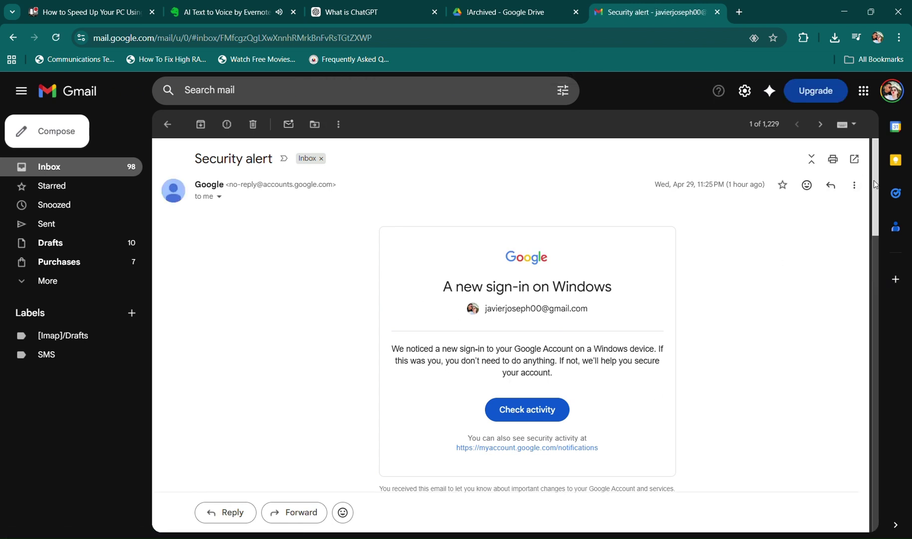
Check the activity from the alert about Microsoft Copilot's access to the Google account and confirm it as recognized
drag(873, 180, 875, 314)
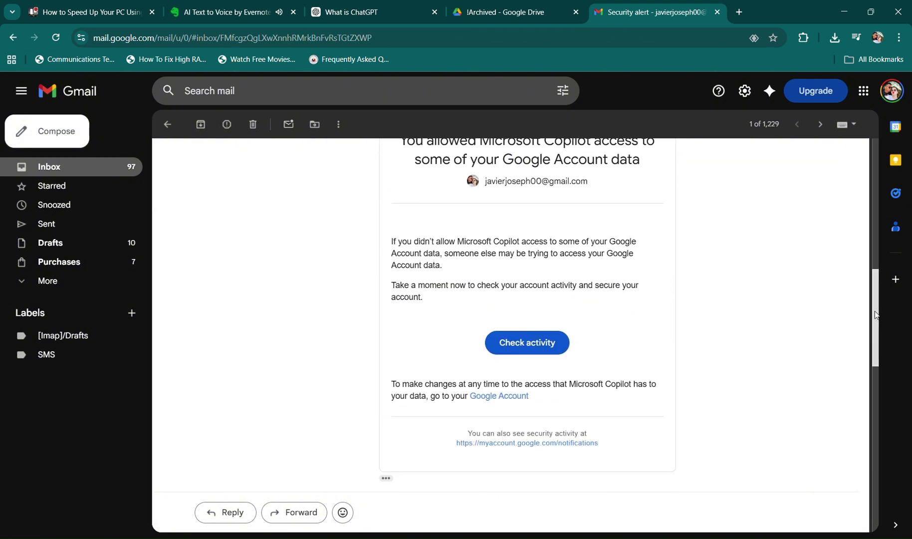
click(524, 350)
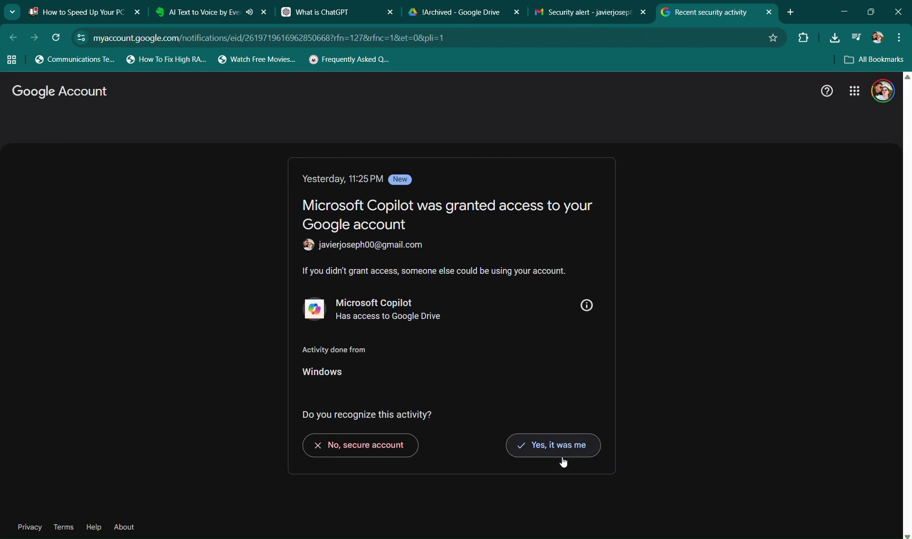
click(562, 454)
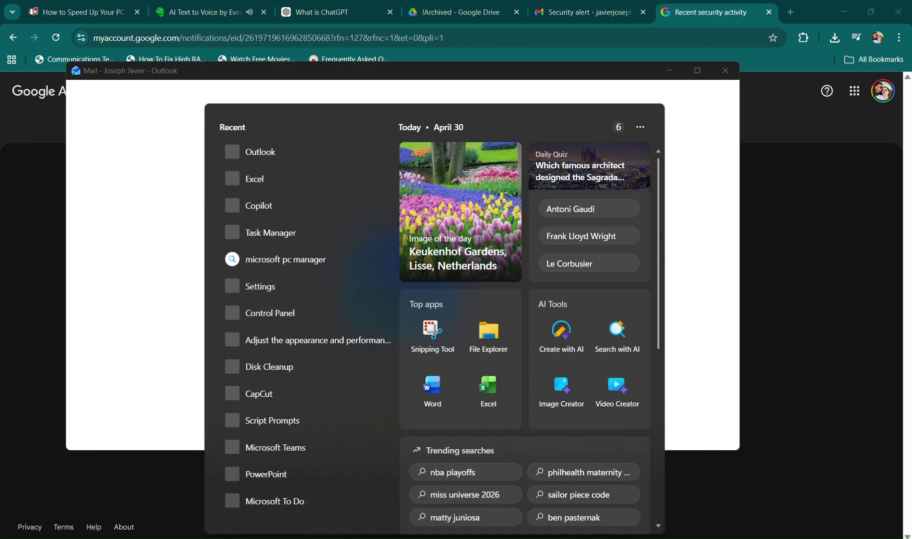
Launch Word, dismiss the startup pop-up, and create a blank document
text(word)
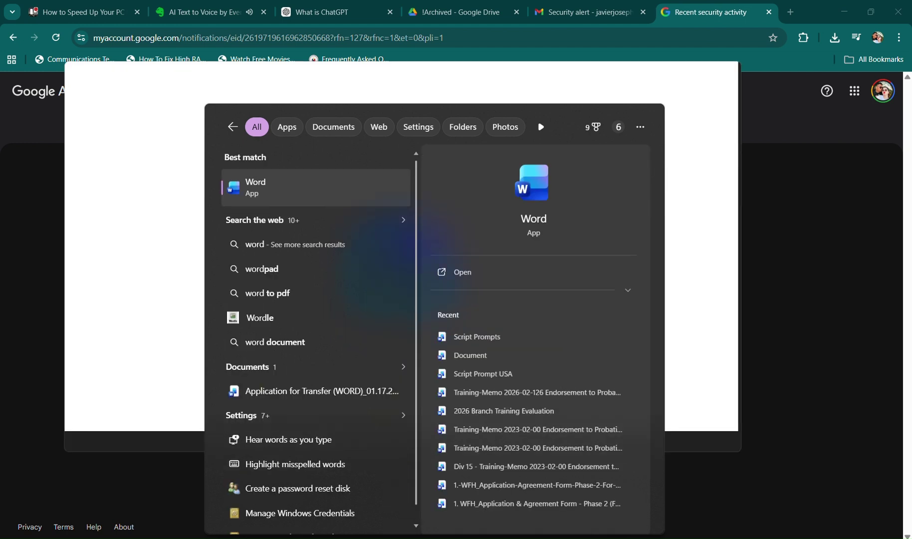
key(Return)
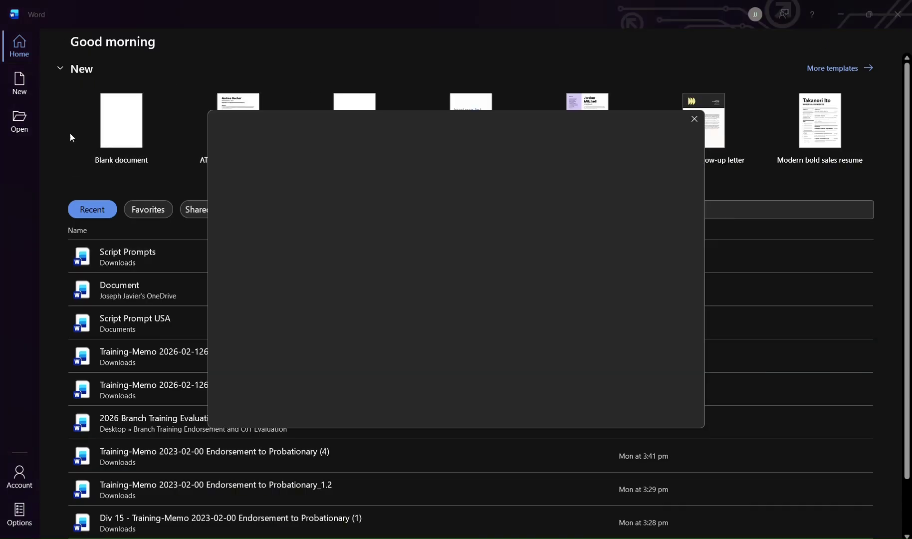
click(694, 119)
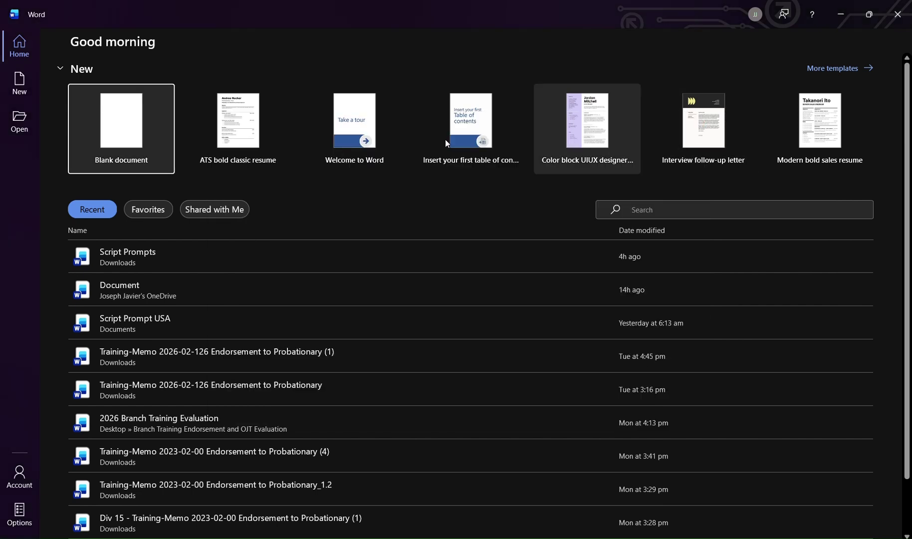
click(166, 114)
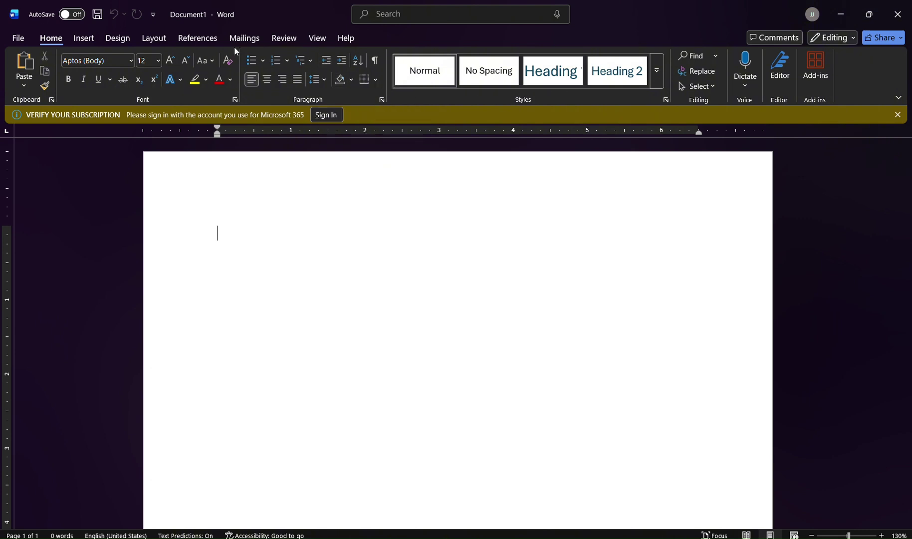
Look through Word's review and view tools and show the commands for viewing and recording macros
click(283, 39)
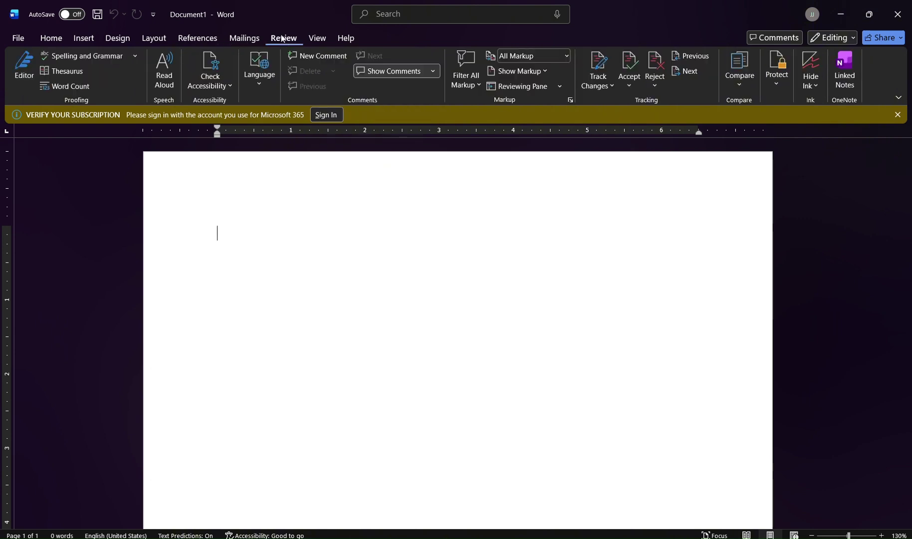
click(318, 40)
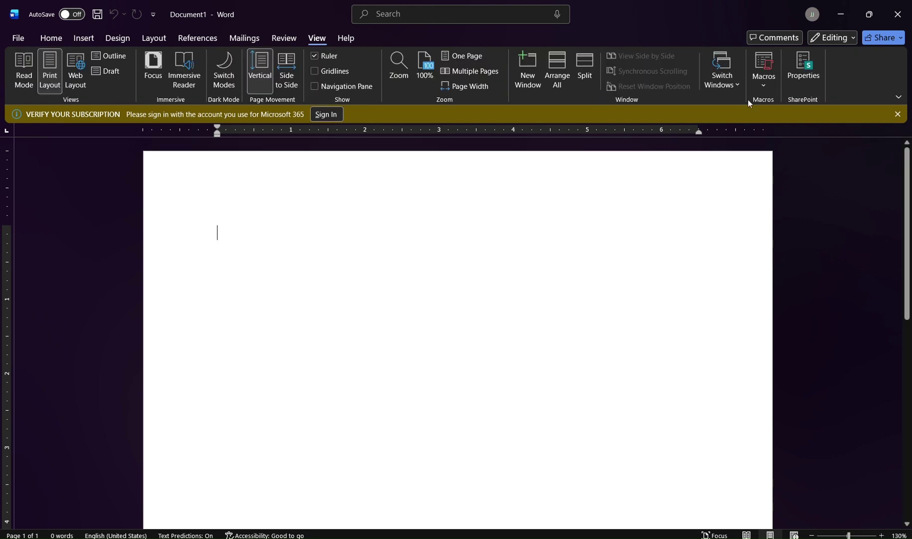
click(768, 87)
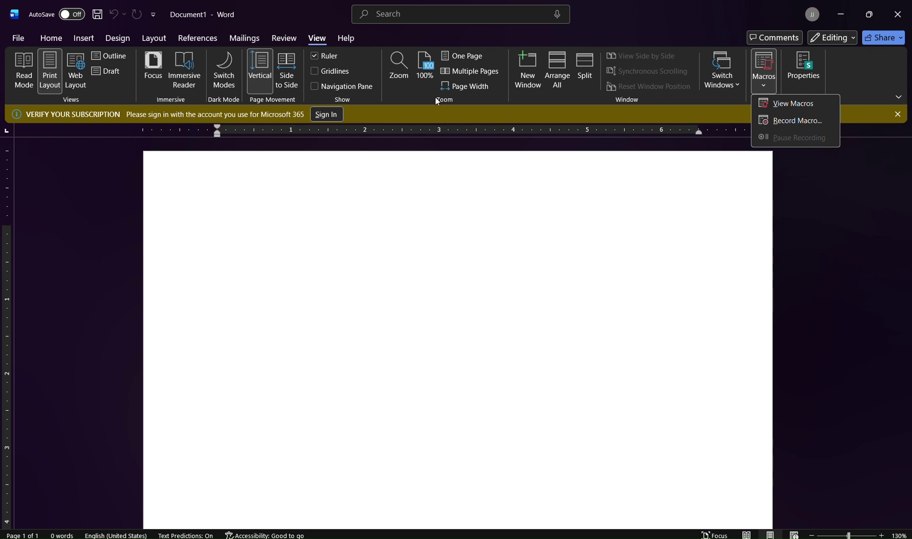
Show the Quick Parts options for inserting reusable content into the document
click(83, 38)
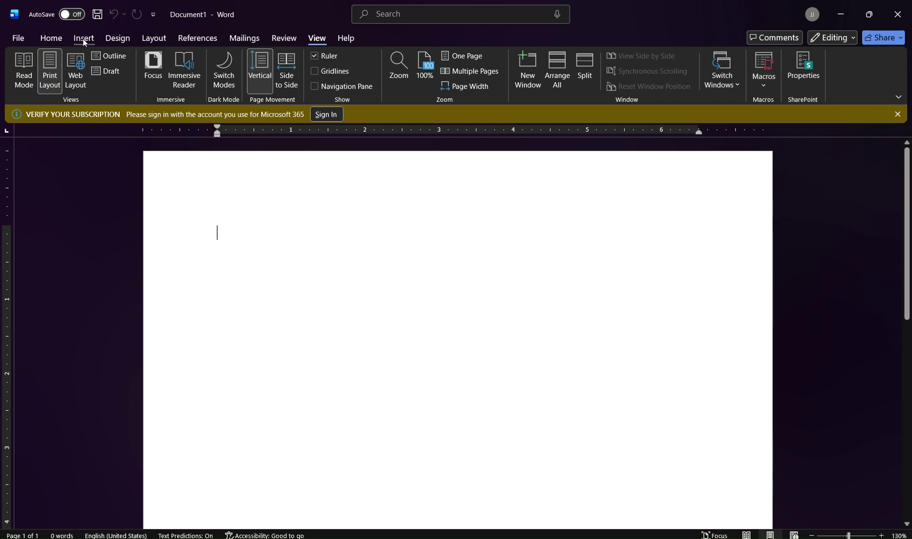
click(83, 38)
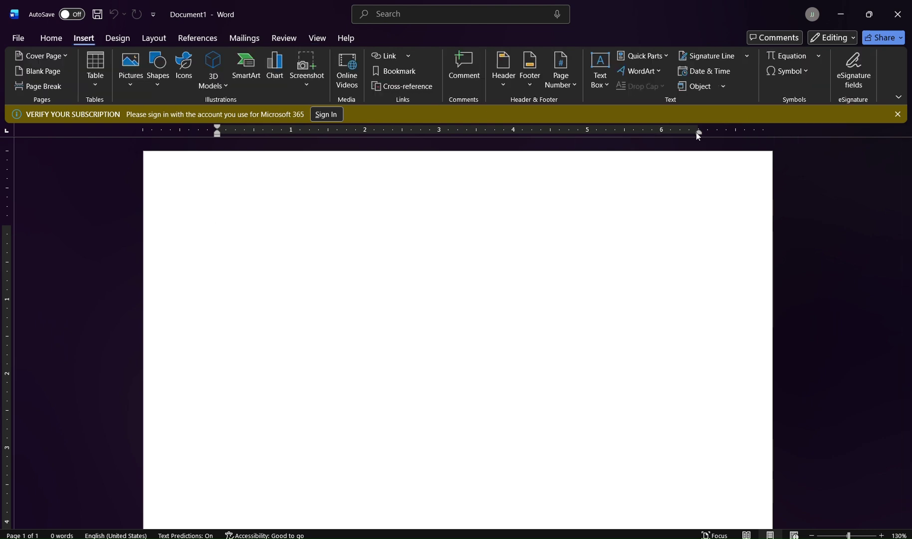
click(663, 62)
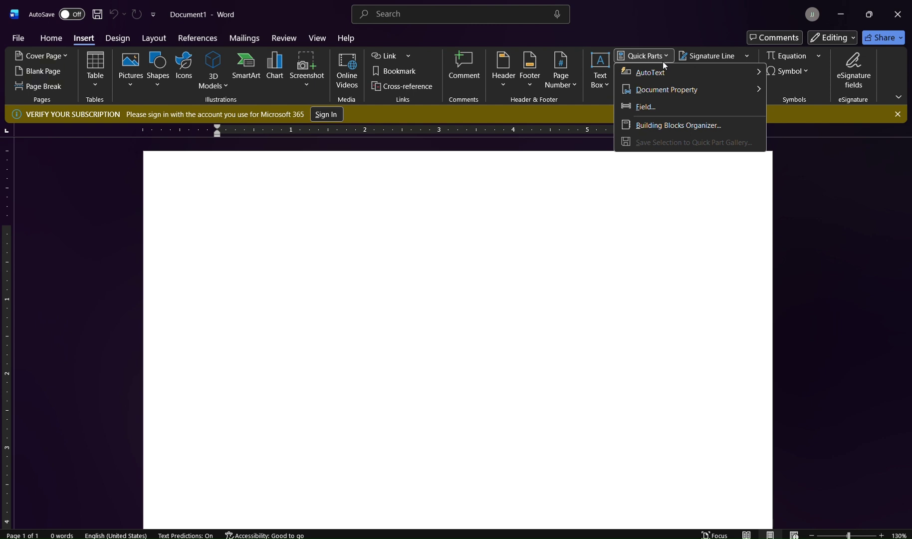
Open Word Options and examine the Proofing settings, including AutoCorrect and the spelling and grammar options
click(17, 39)
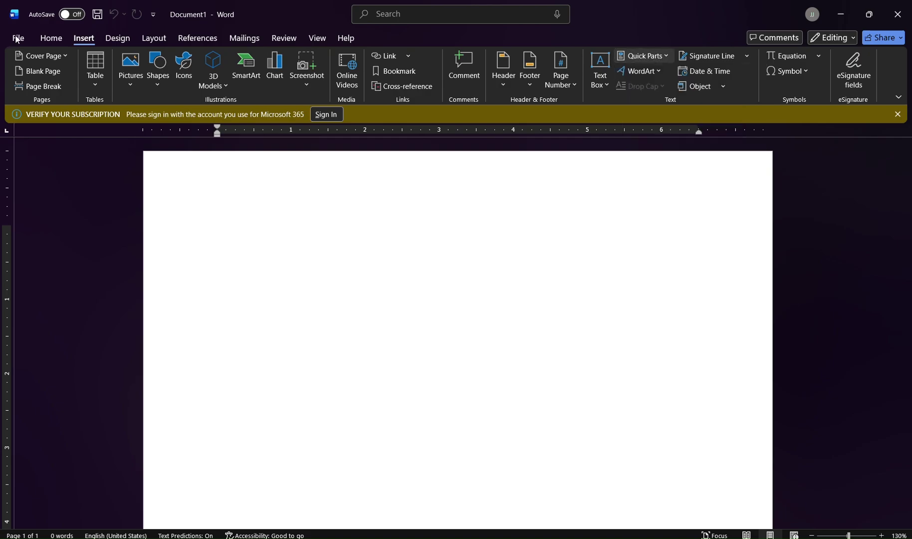
click(18, 38)
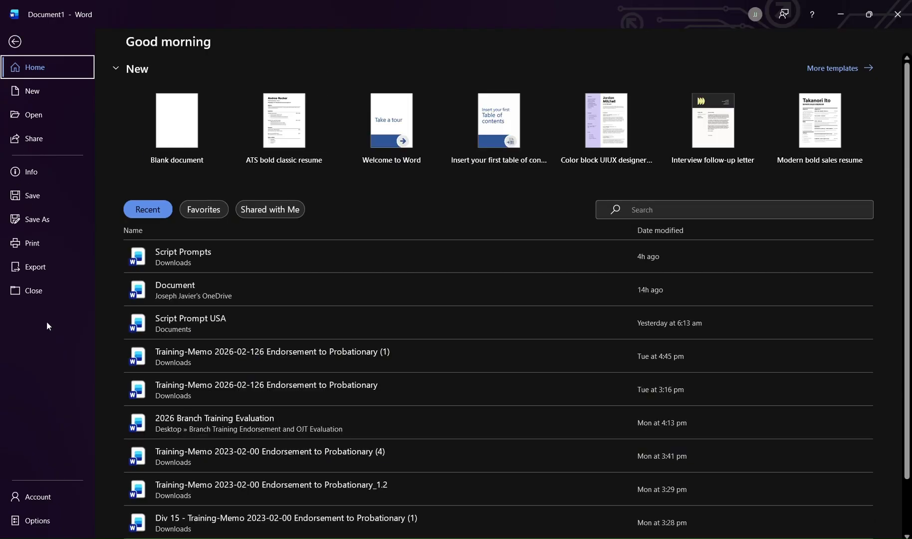
click(32, 521)
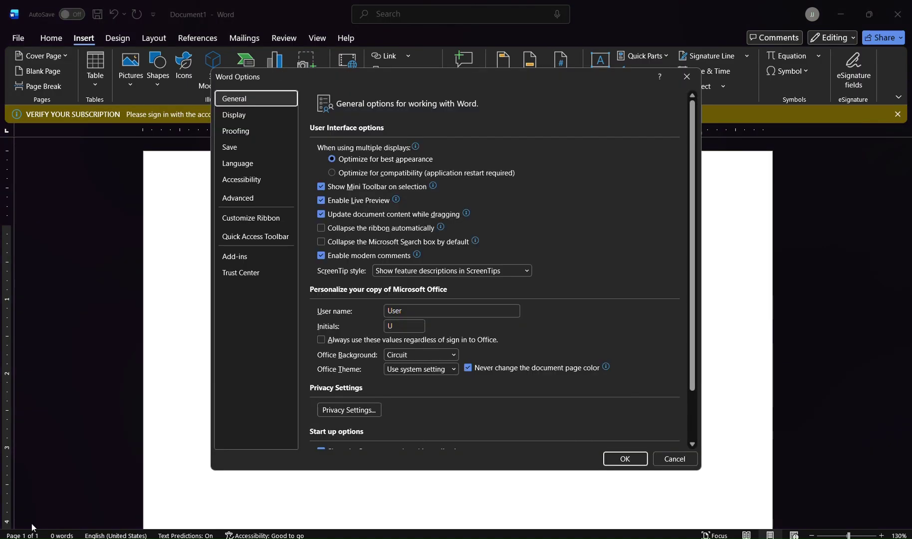
click(242, 132)
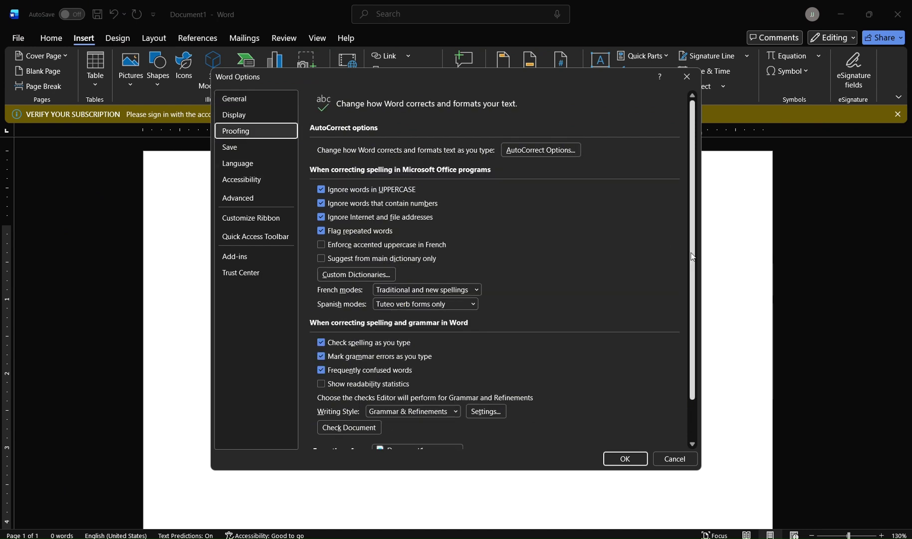
scroll(695, 276, down, 2)
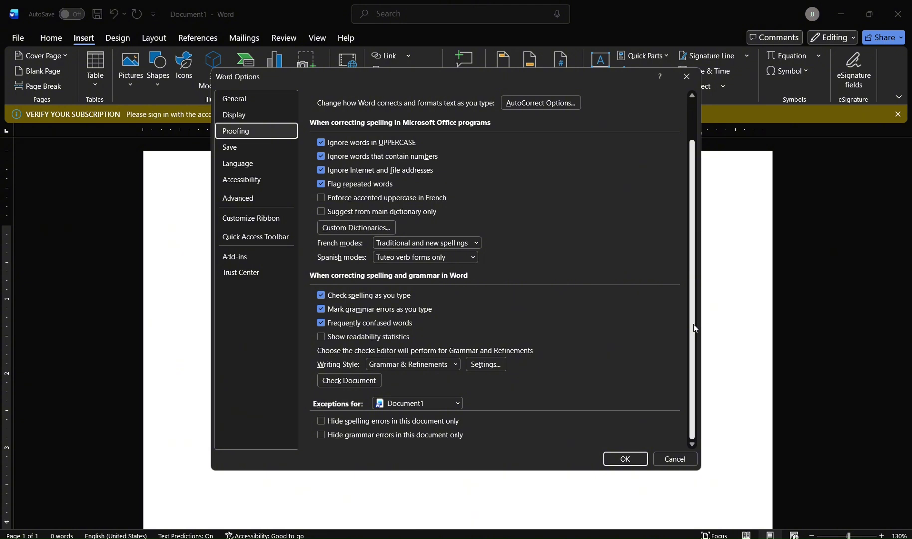
scroll(695, 309, up, 2)
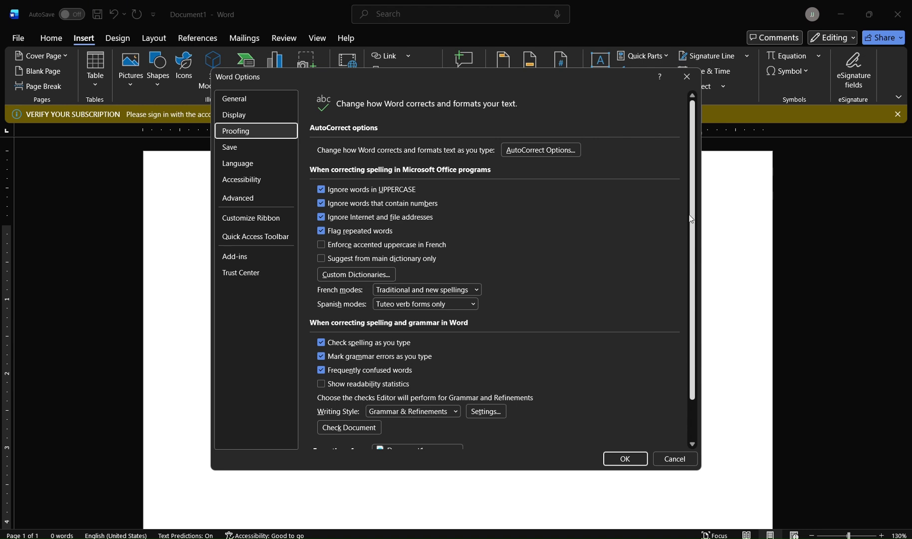
Search for Teams on the computer and launch it
click(239, 537)
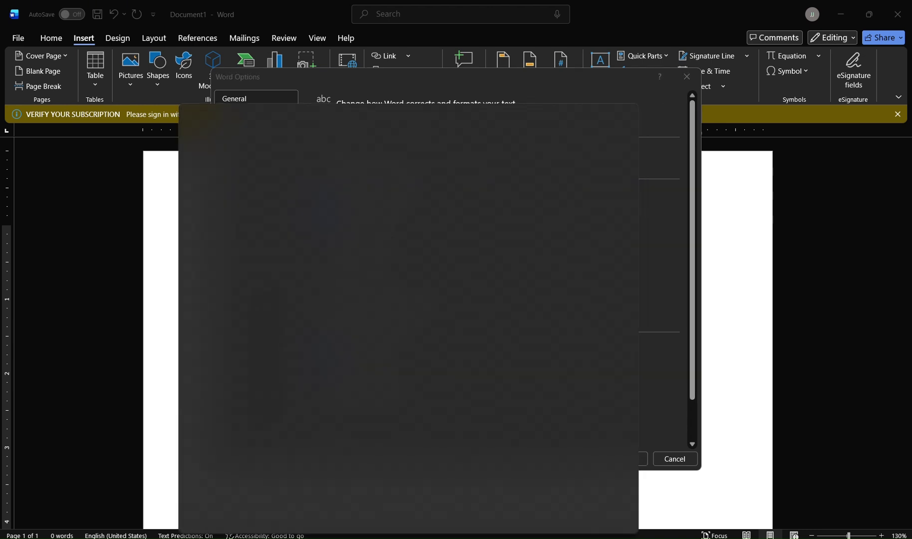
text(teams)
key(Return)
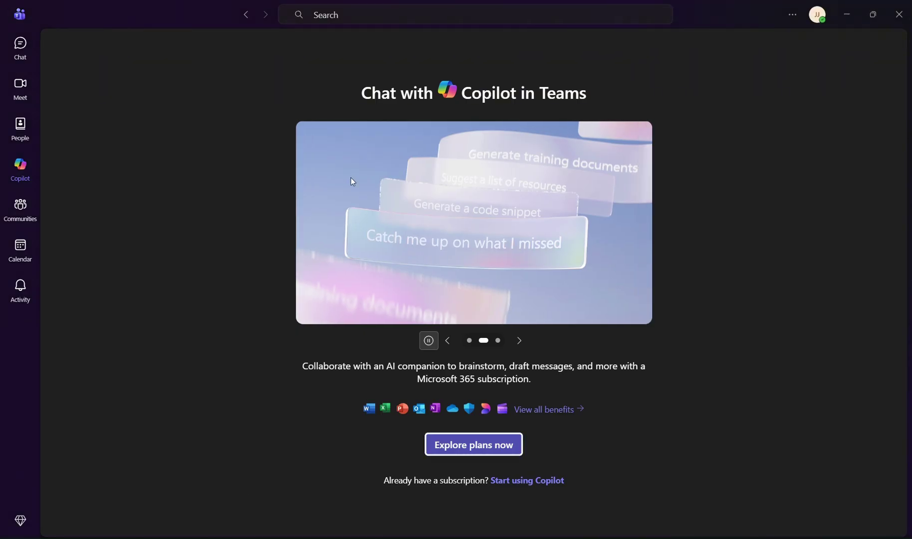
Look over the Chat, Calendar and Communities areas in Teams
click(19, 44)
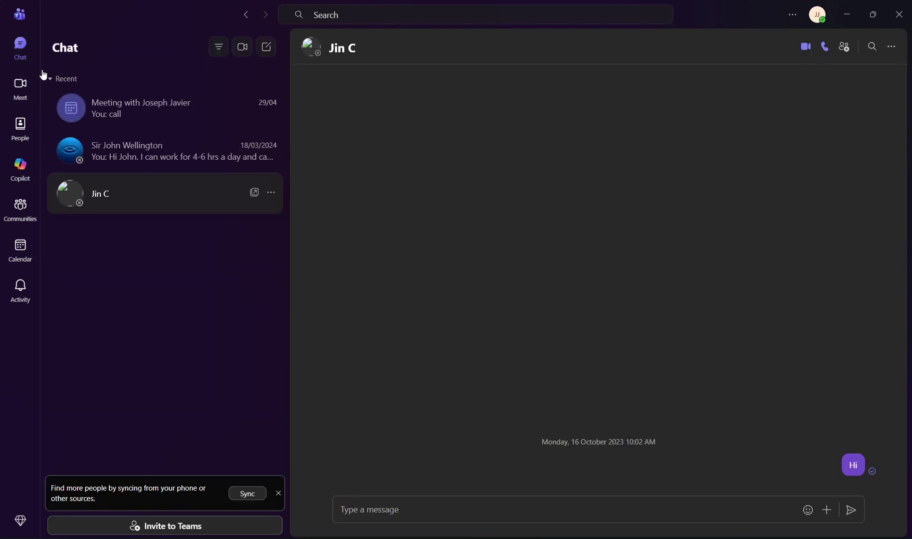
click(21, 260)
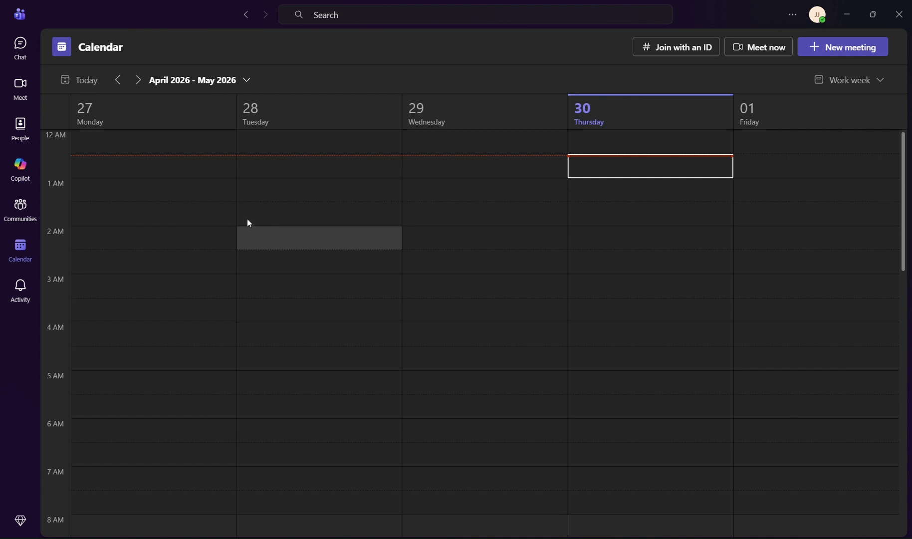
click(20, 54)
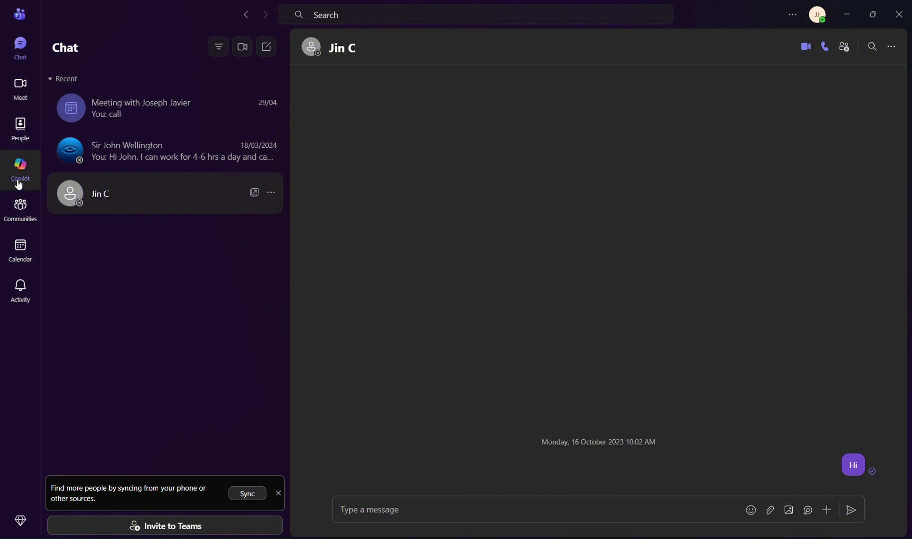
click(20, 205)
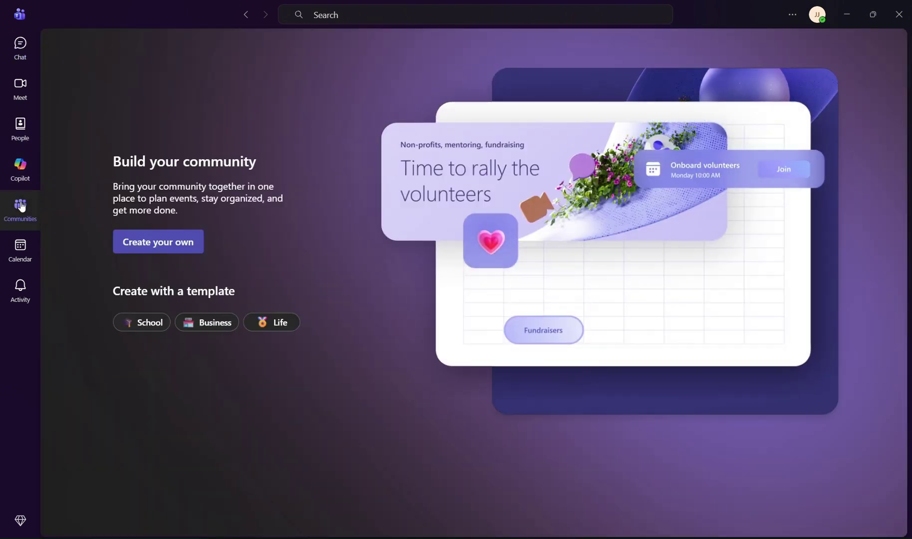